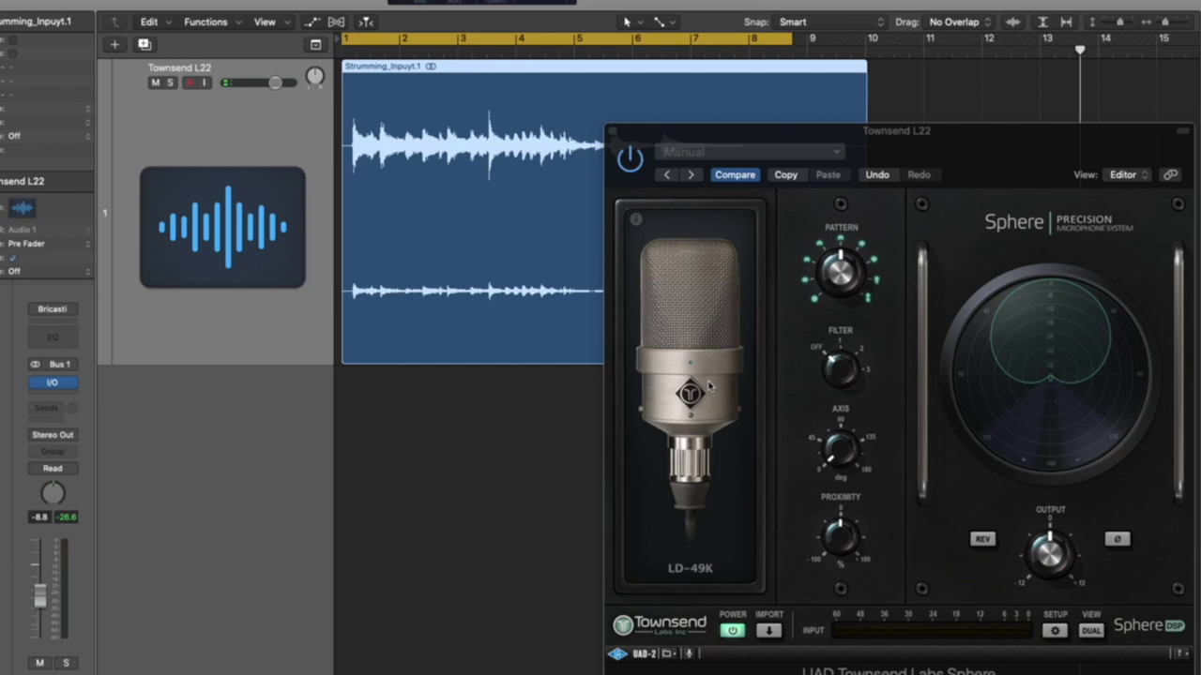
# Step: View the LD-49 model's notes, then audition the guitar through the LD-49K
pyautogui.click(636, 221)
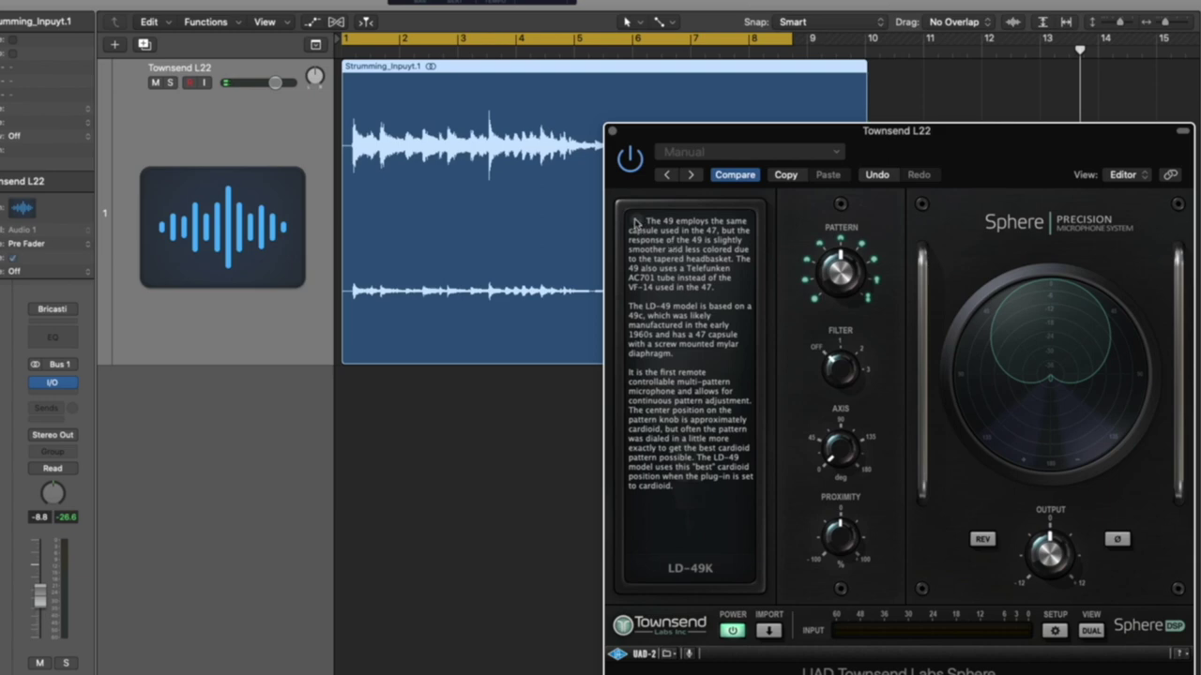
pyautogui.click(635, 224)
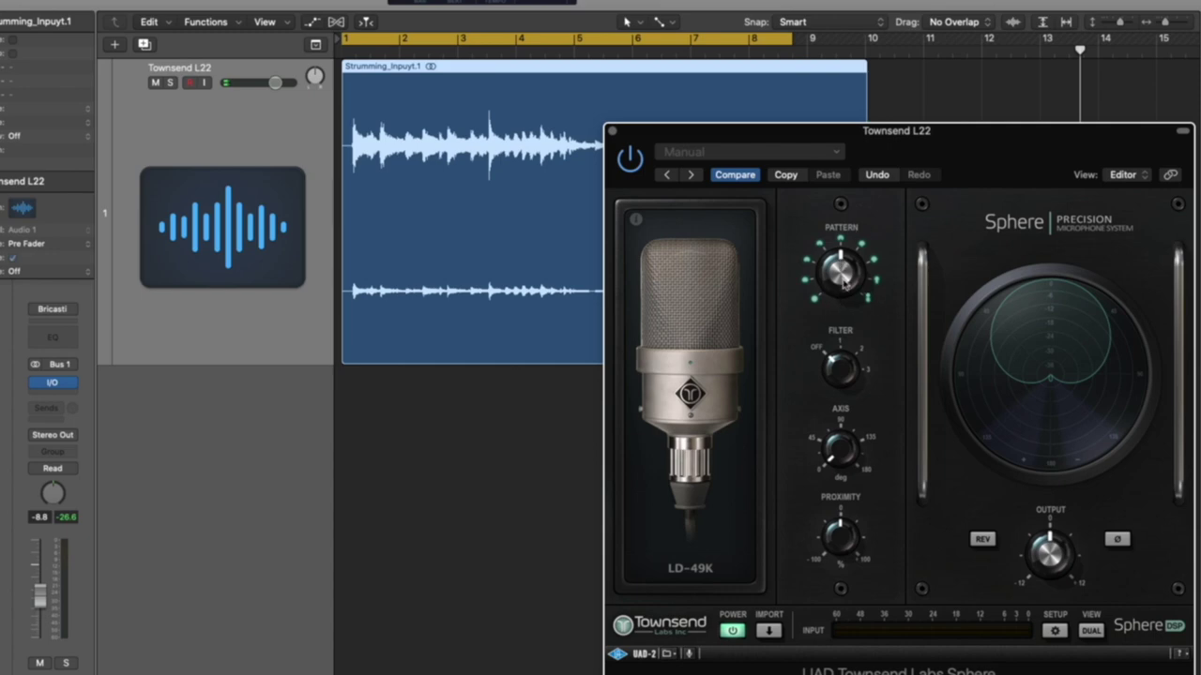
pyautogui.click(526, 178)
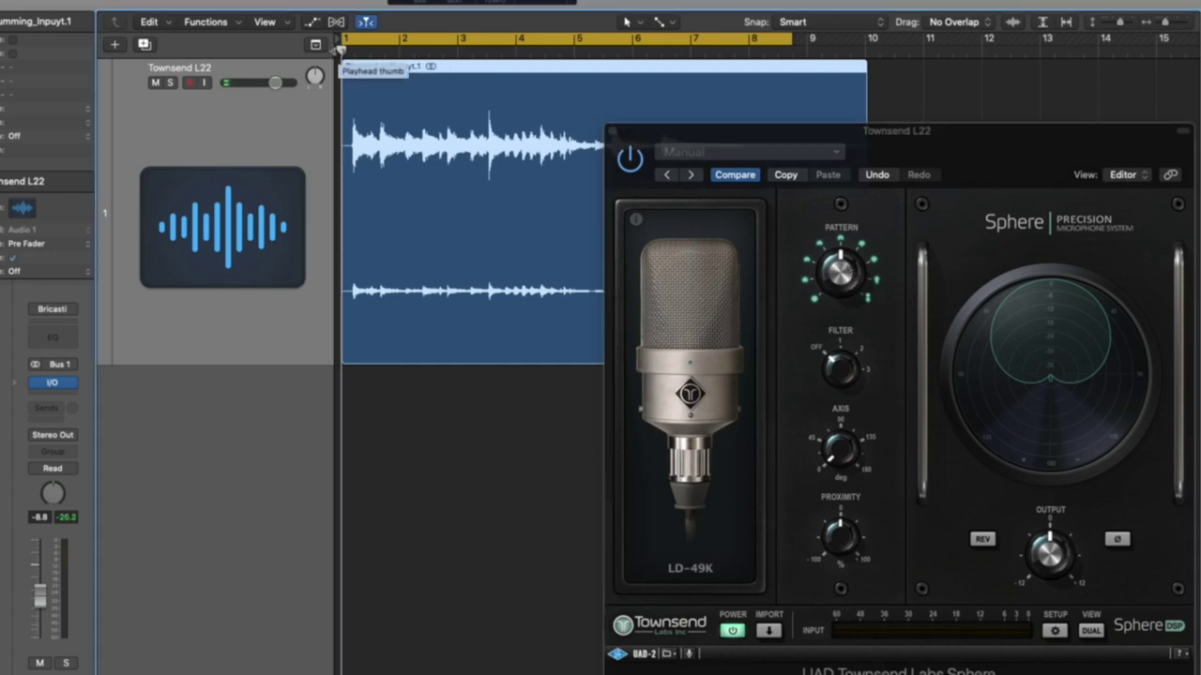
pyautogui.press('space')
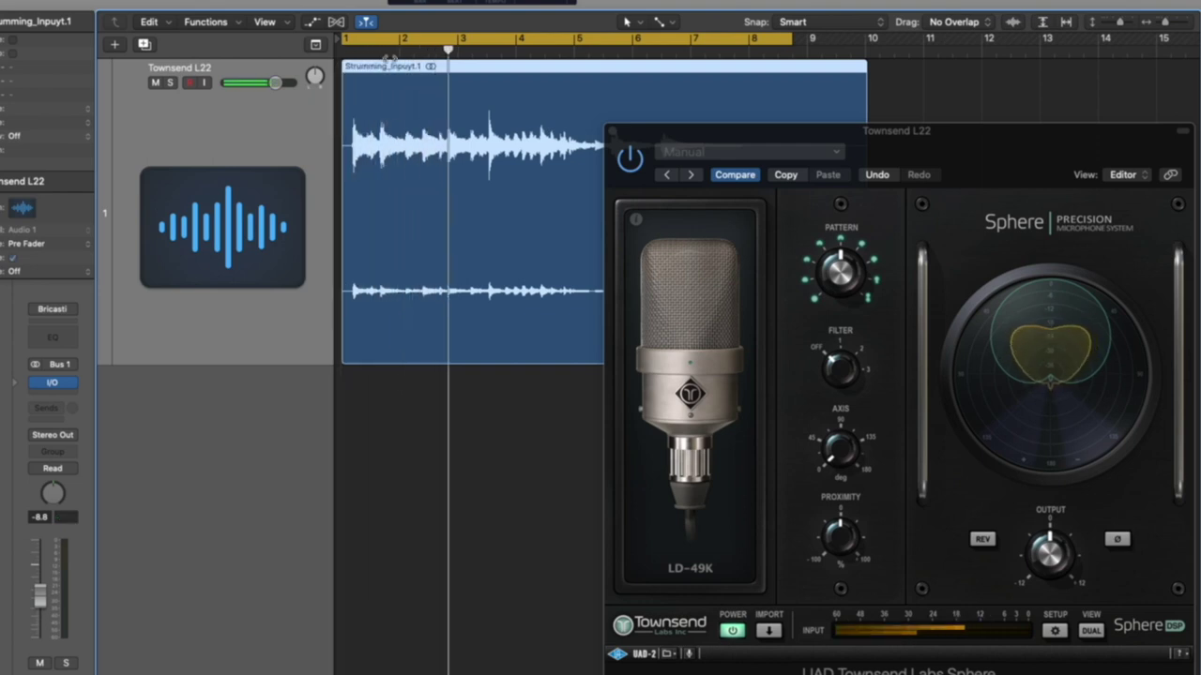
pyautogui.press('space')
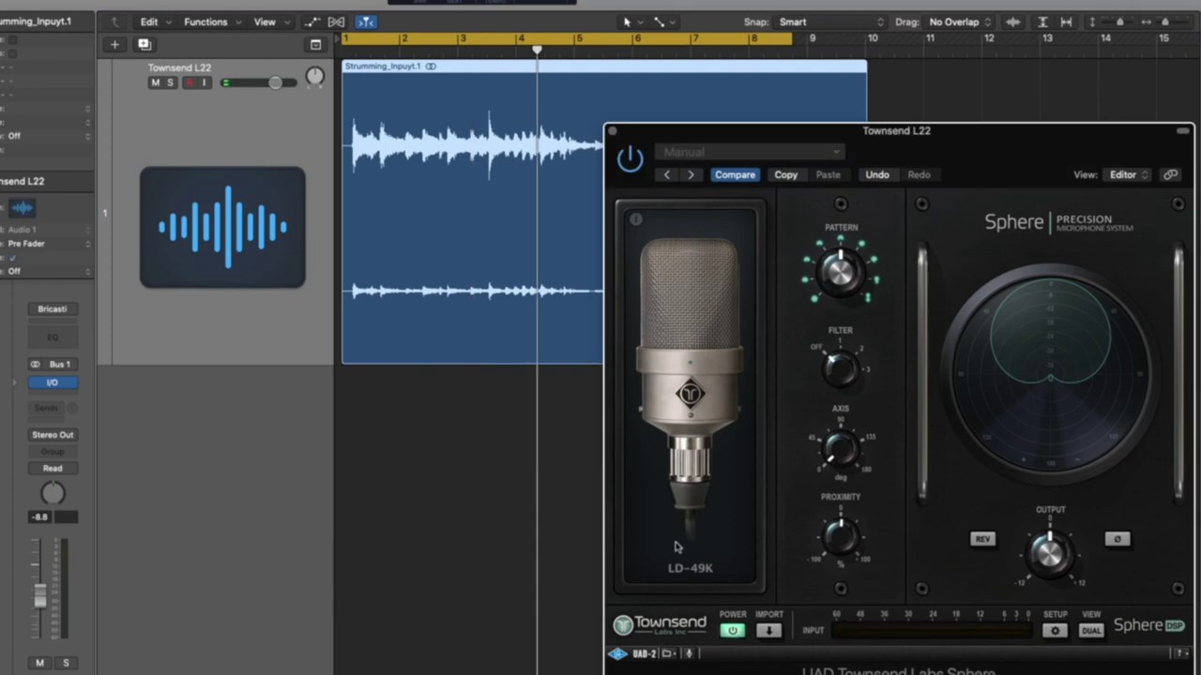
# Step: Switch the mic to the Hybrid RB-4038 with a figure-8 pattern and audition the guitar
pyautogui.click(690, 569)
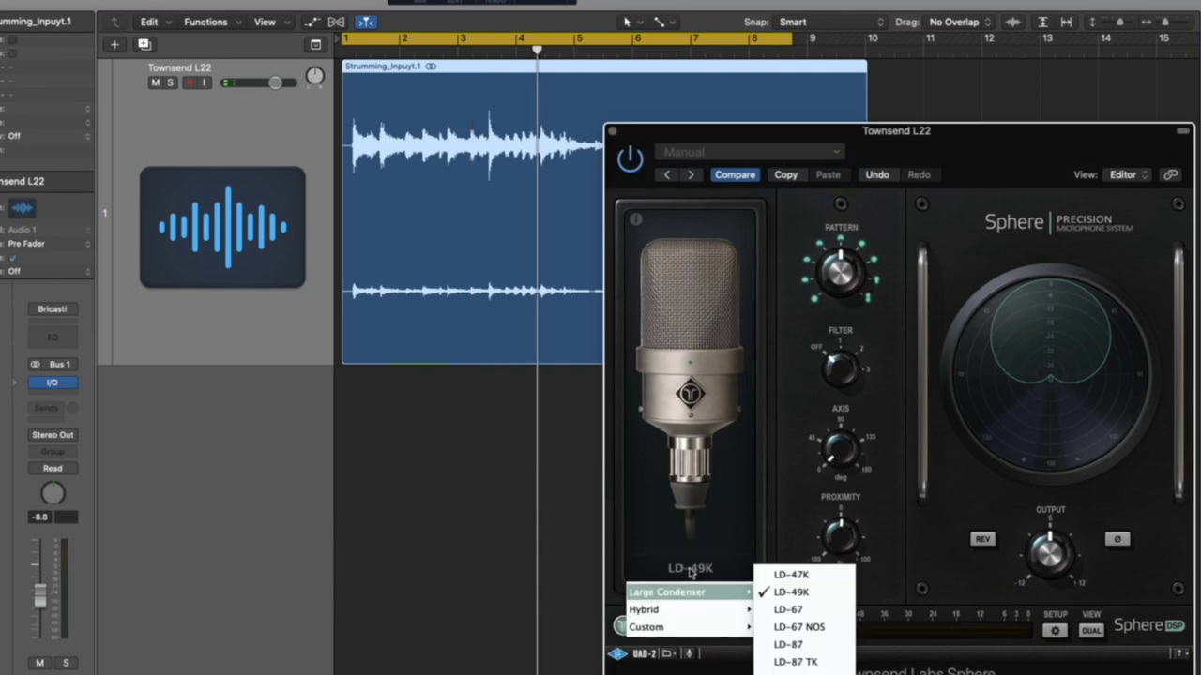
pyautogui.moveTo(704, 611)
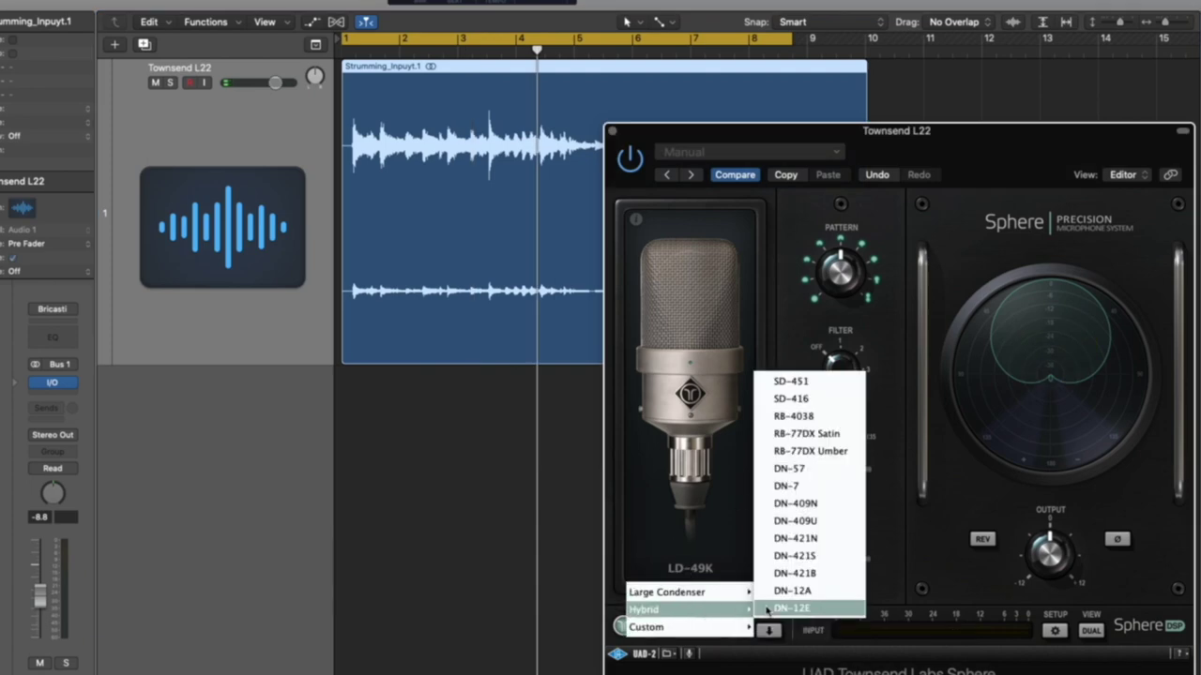
pyautogui.click(805, 415)
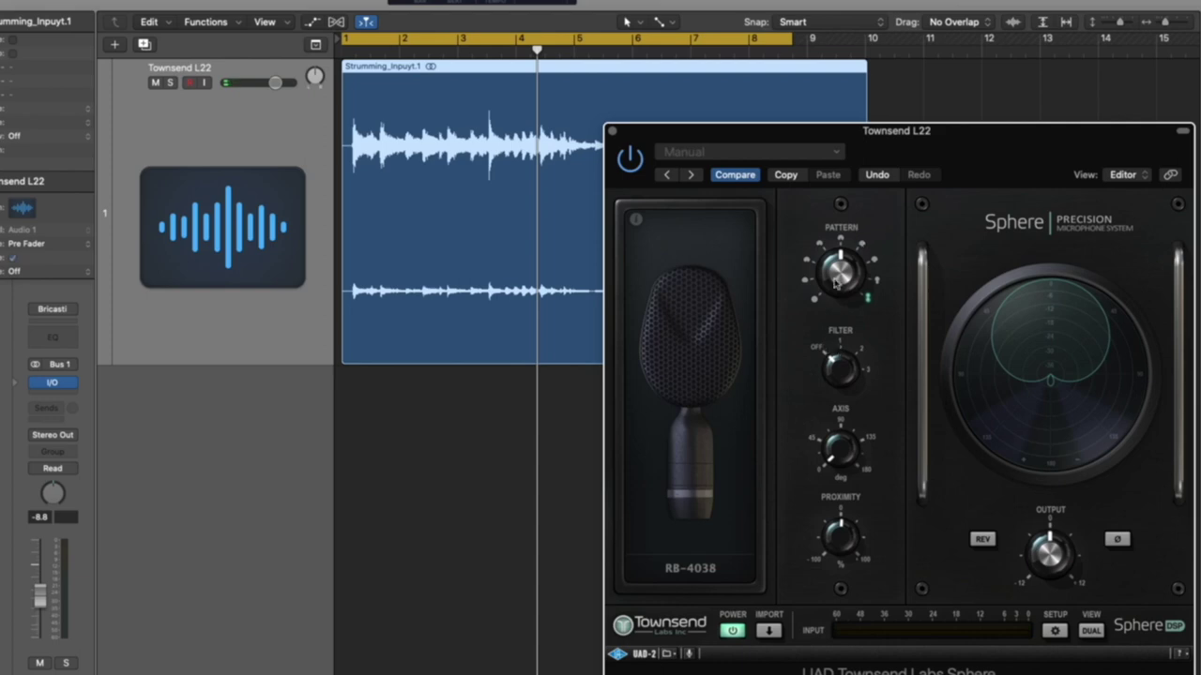
pyautogui.moveTo(833, 281)
pyautogui.mouseDown()
pyautogui.moveTo(838, 267)
pyautogui.moveTo(827, 384)
pyautogui.moveTo(831, 258)
pyautogui.mouseUp()
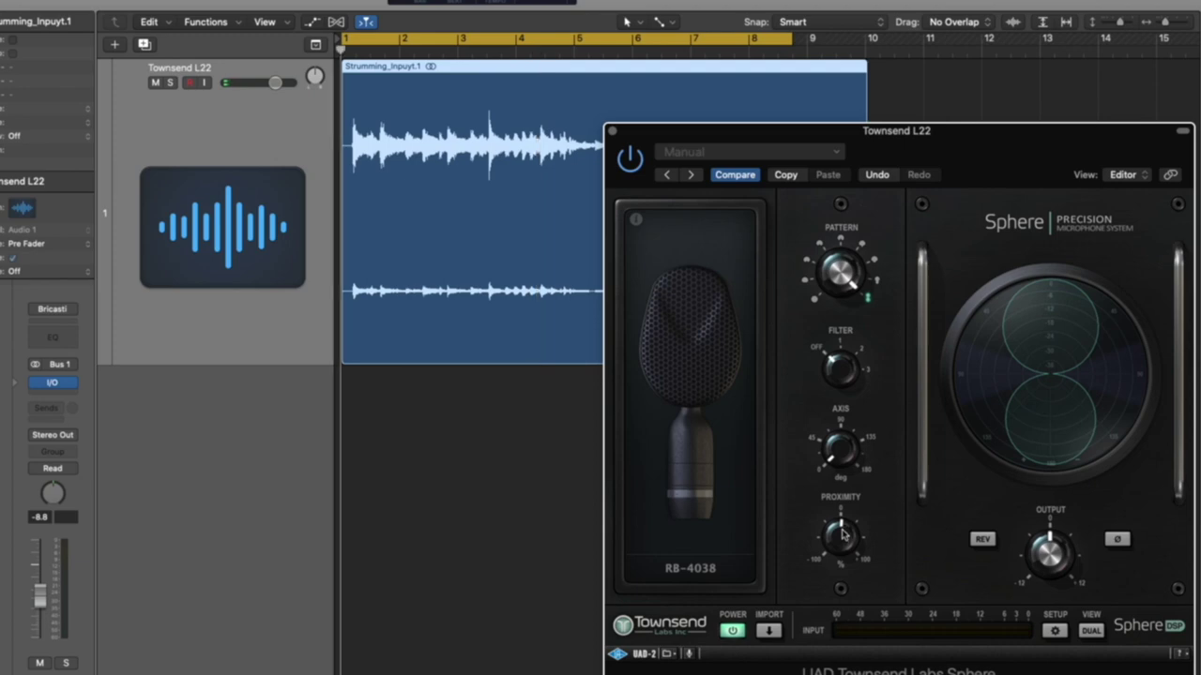
pyautogui.press('space')
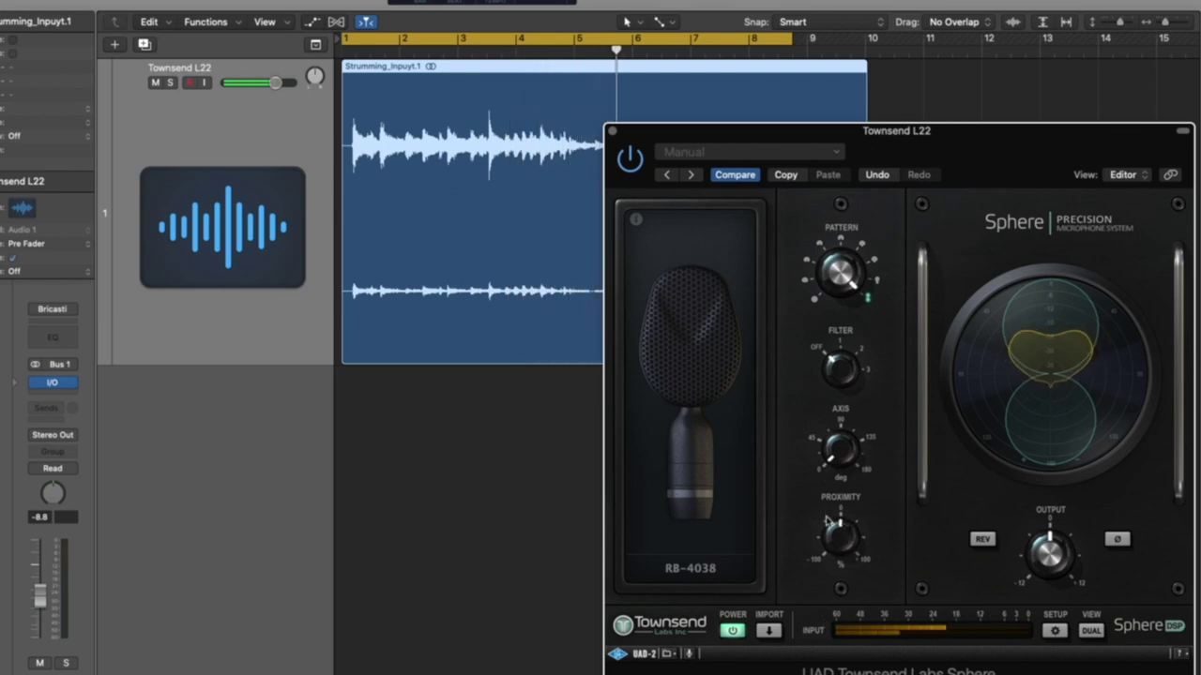
pyautogui.press('space')
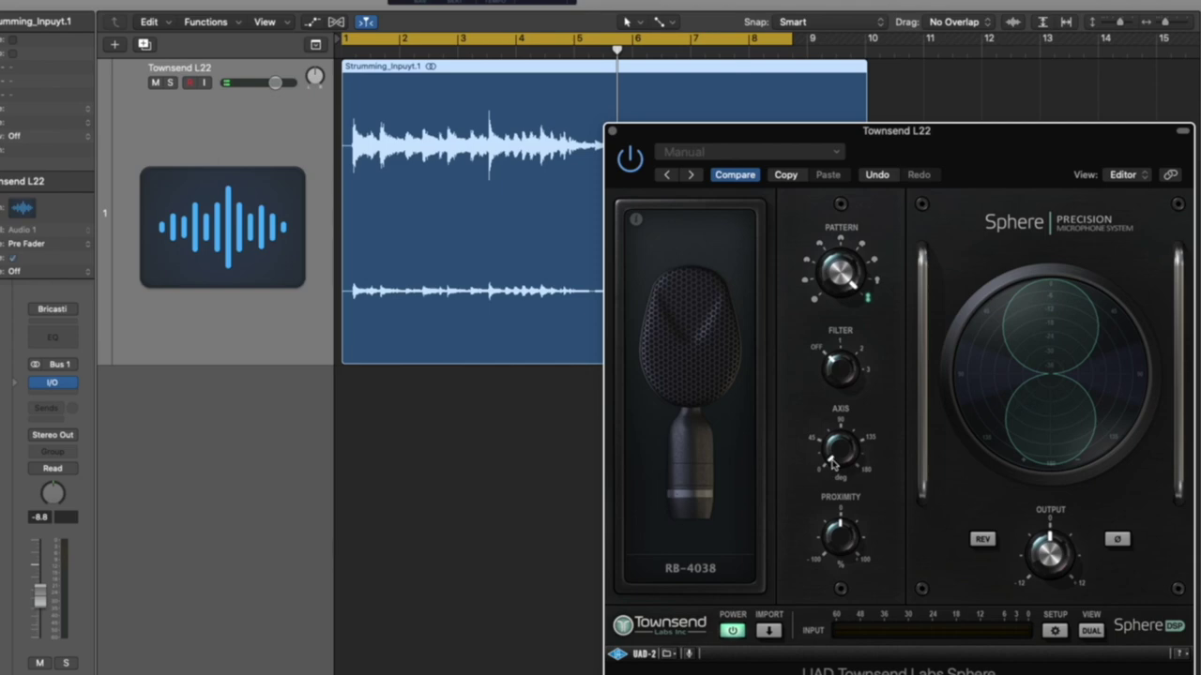
# Step: Rotate the RB-4038 off axis with the Axis knob and play the strumming back
pyautogui.moveTo(830, 458)
pyautogui.mouseDown()
pyautogui.moveTo(849, 355)
pyautogui.moveTo(847, 483)
pyautogui.mouseUp()
pyautogui.press('space')
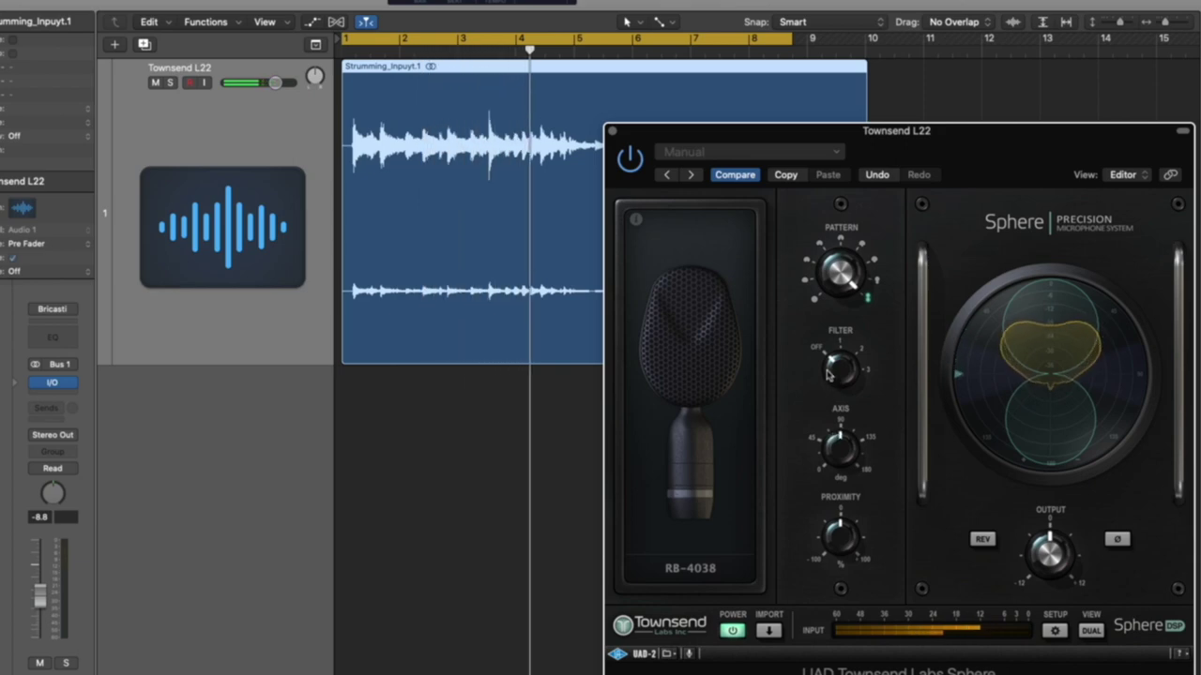
pyautogui.press('space')
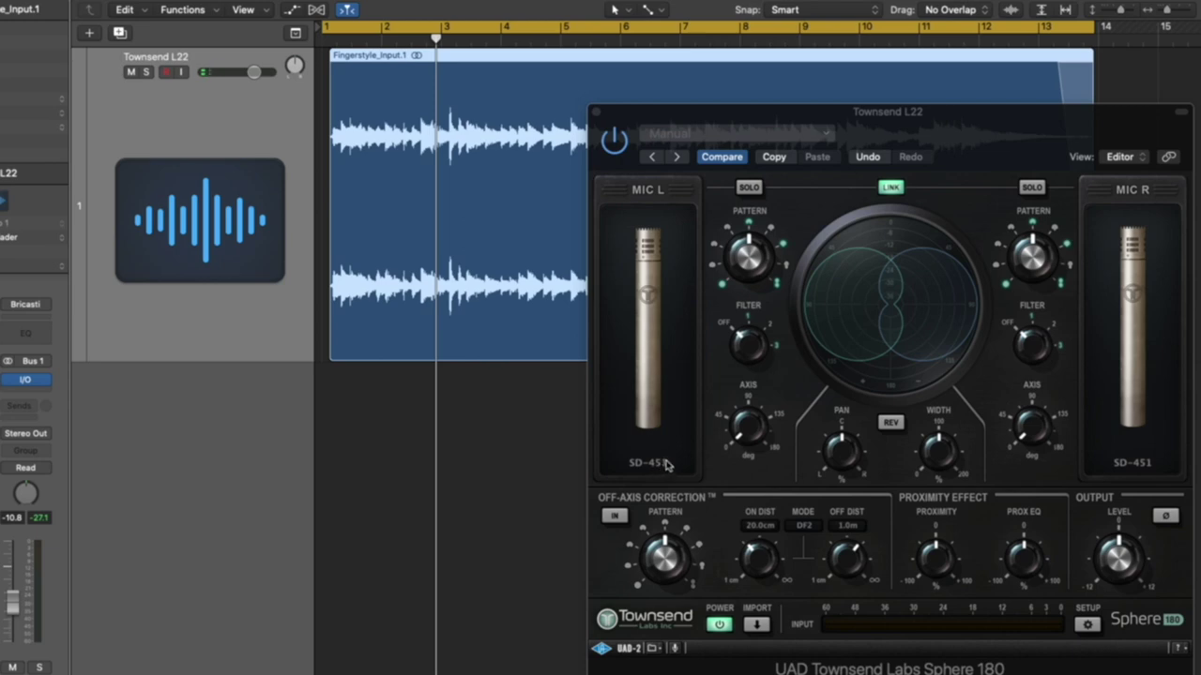
# Step: Audition the fingerstyle stereo pair, then set the left mic's pattern to Super-Card during playback
pyautogui.press('space')
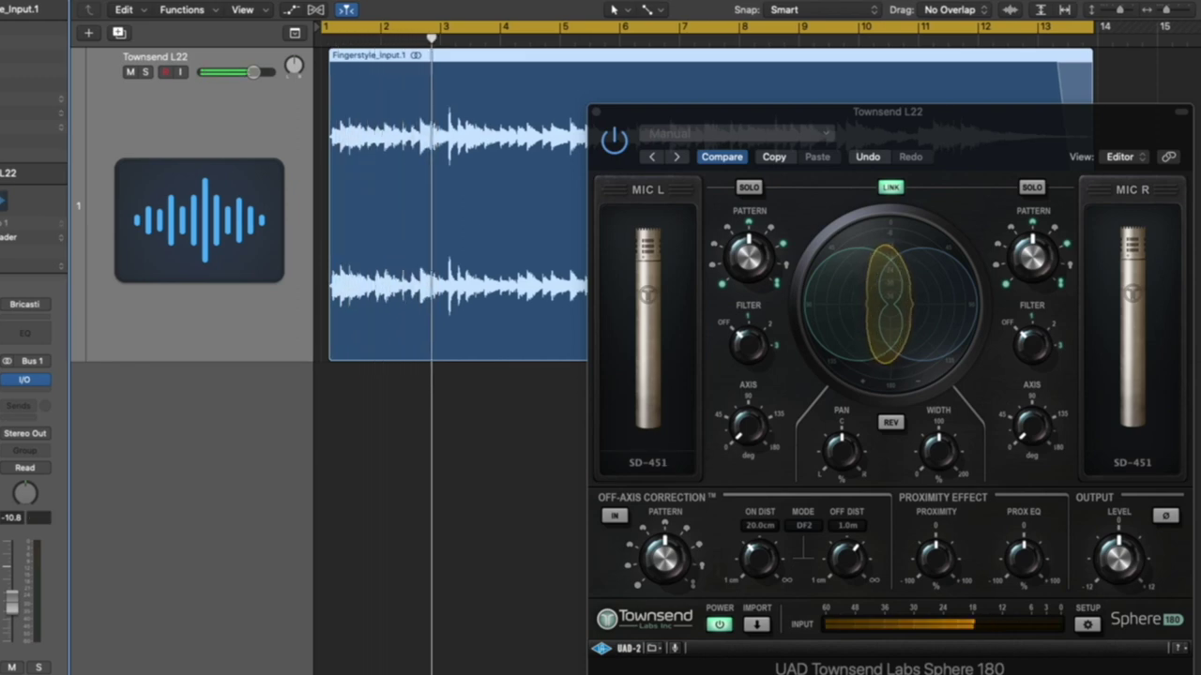
pyautogui.press('space')
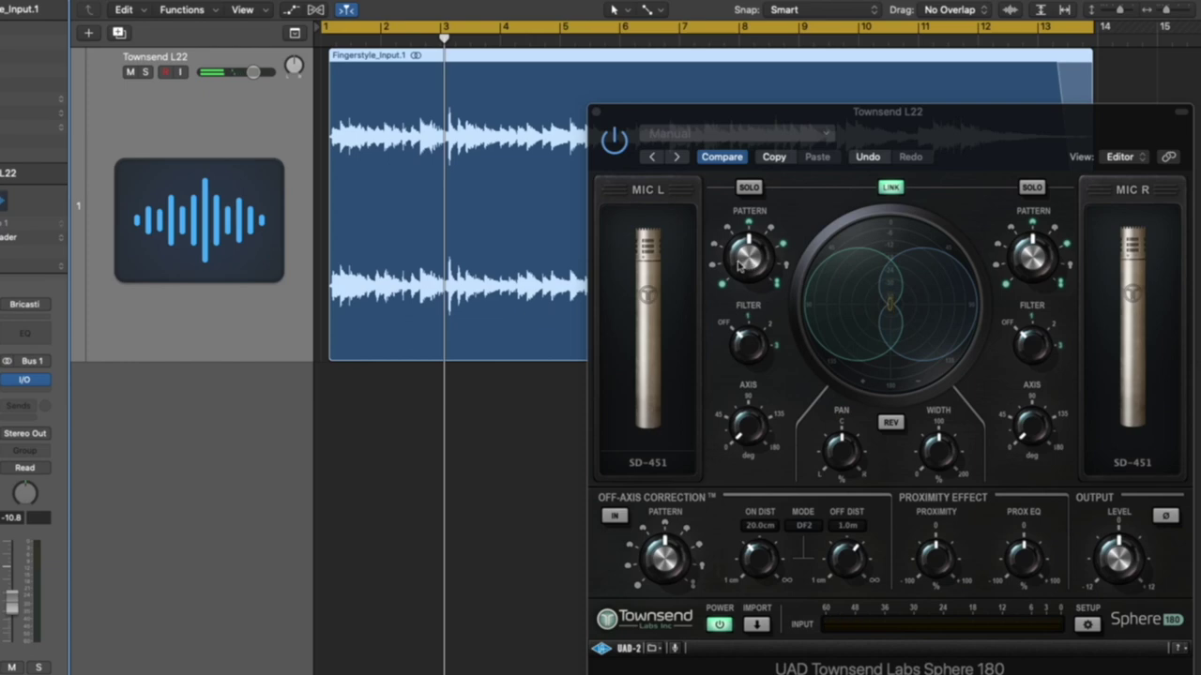
pyautogui.click(742, 253)
pyautogui.moveTo(742, 254)
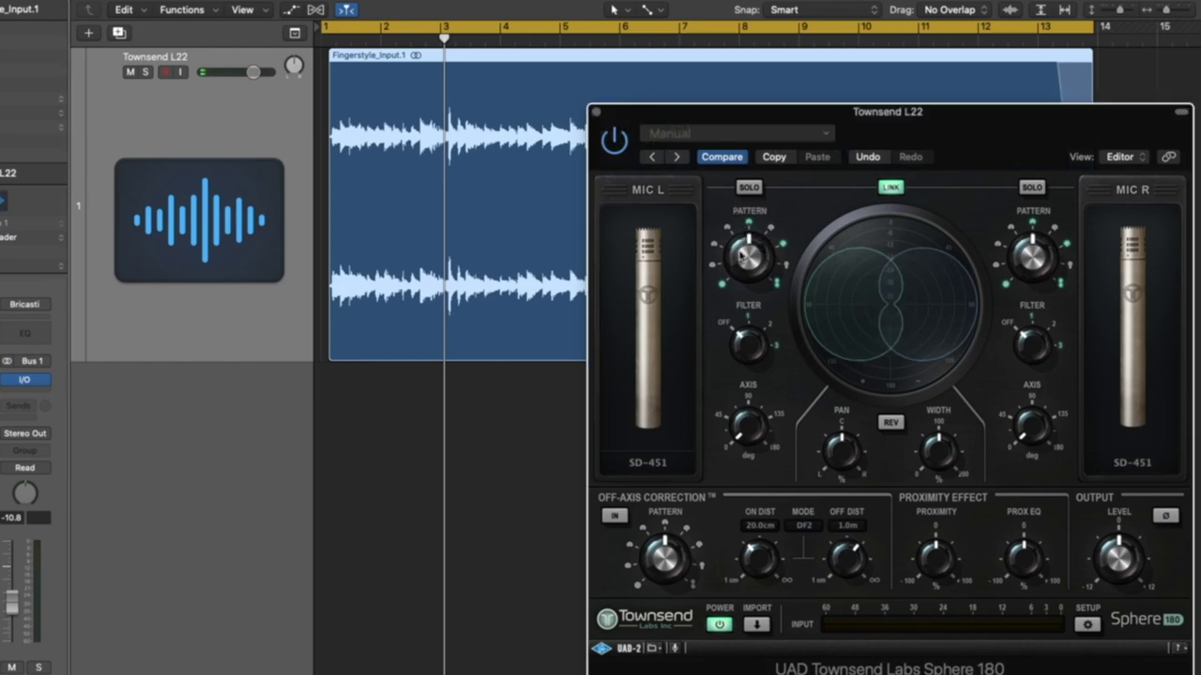
pyautogui.press('space')
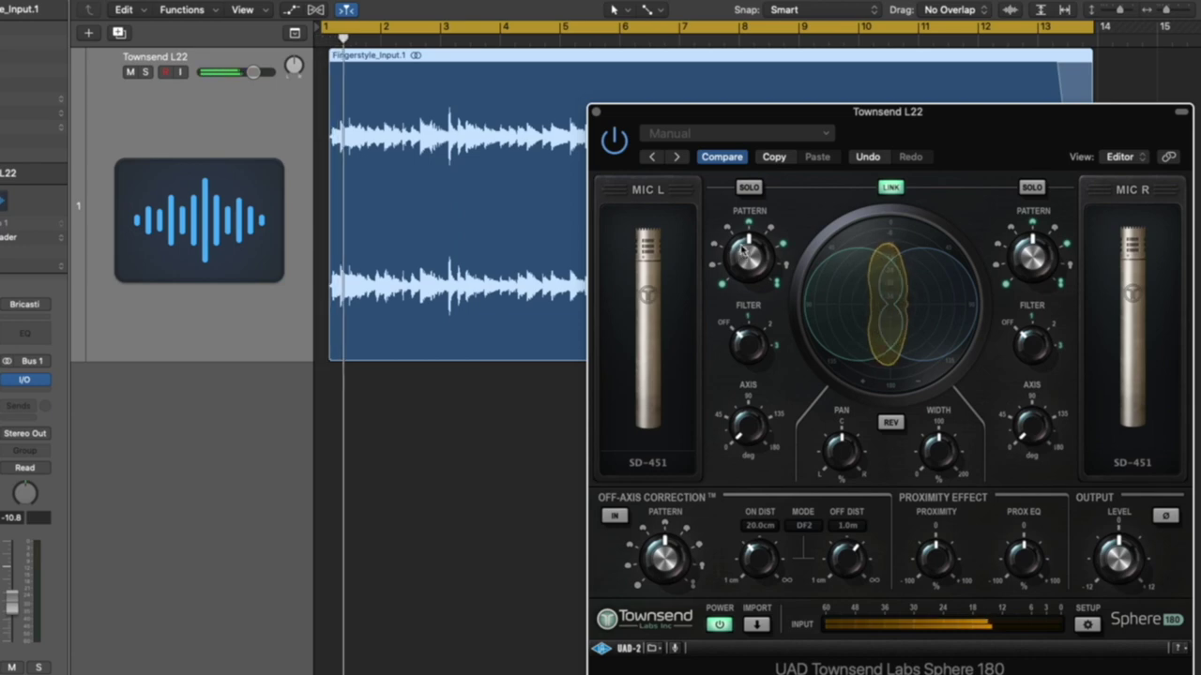
pyautogui.moveTo(744, 253); pyautogui.dragTo(751, 217)
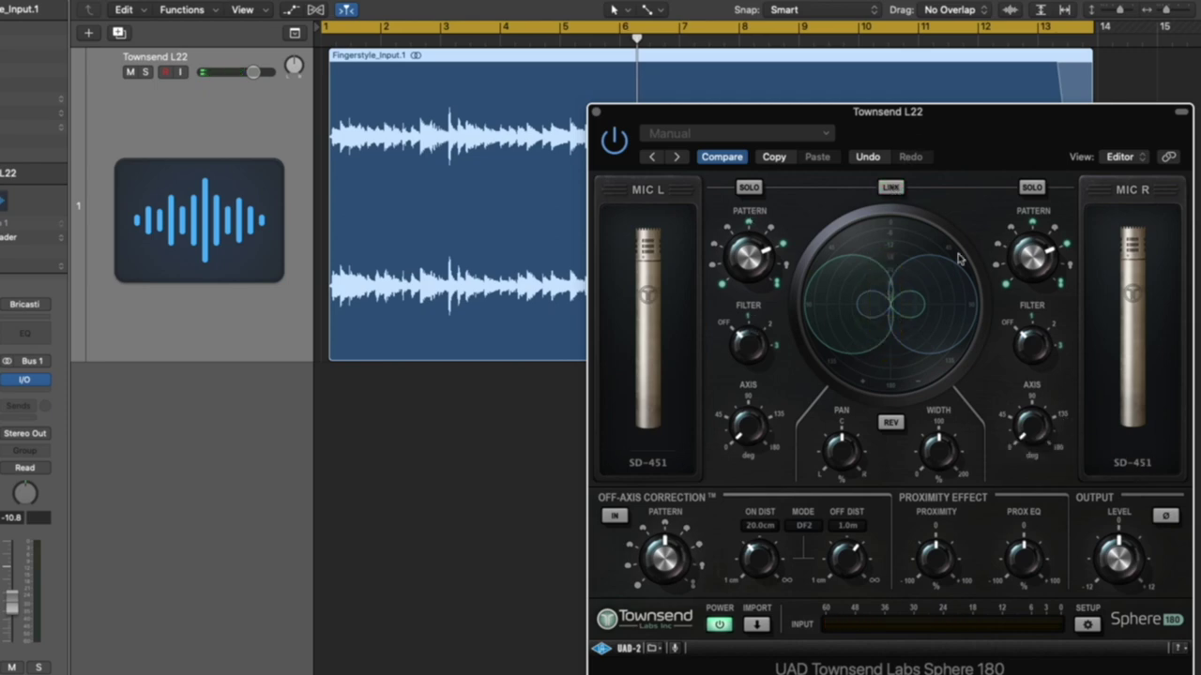
# Step: Change the right mic to the LD-49K, audition it from the start, and enable Off-Axis Correction
pyautogui.click(1136, 464)
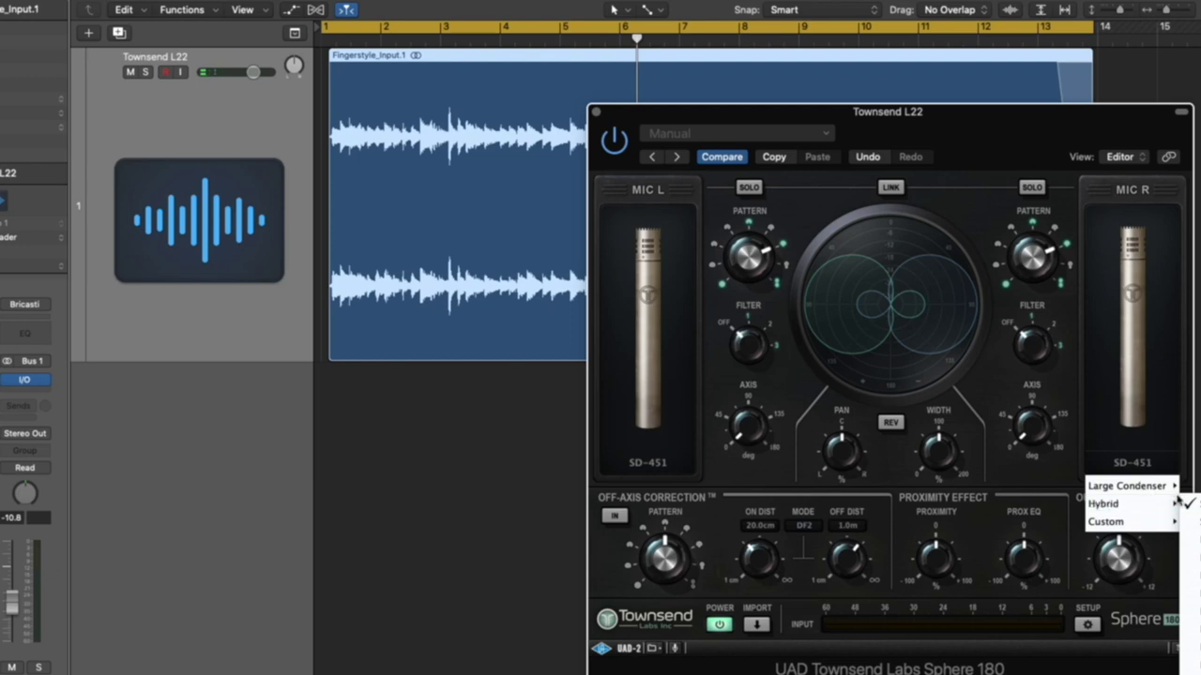
pyautogui.moveTo(1173, 489)
pyautogui.click(1188, 385)
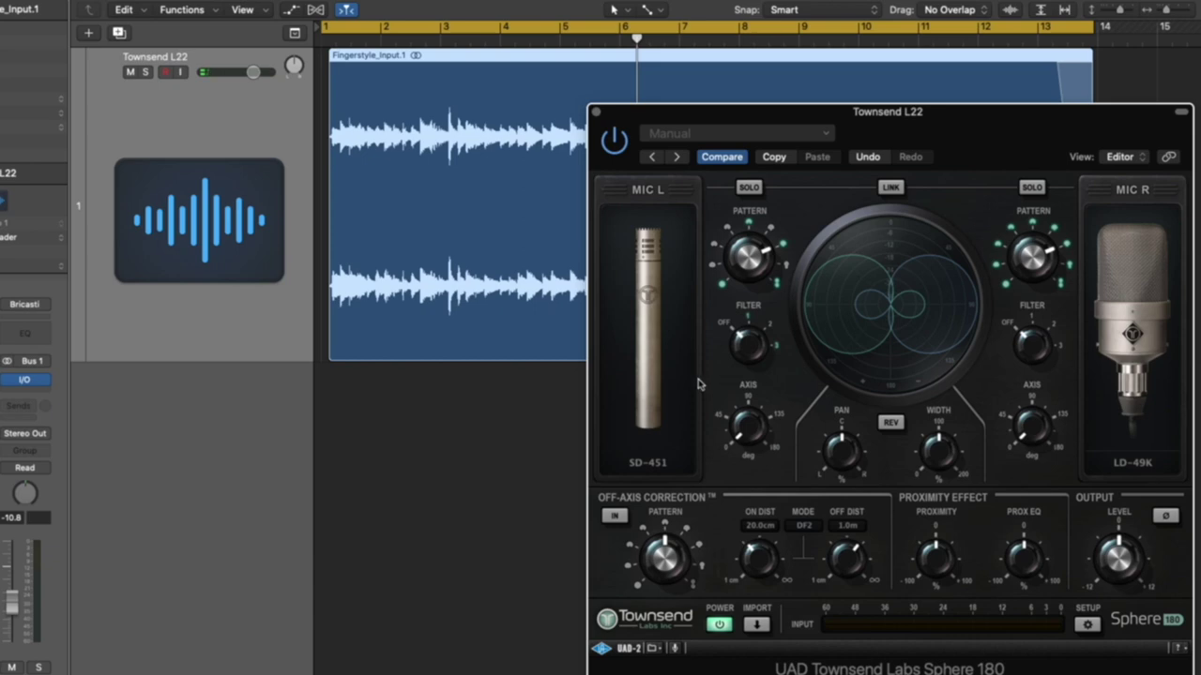
pyautogui.press('Return')
pyautogui.press('space')
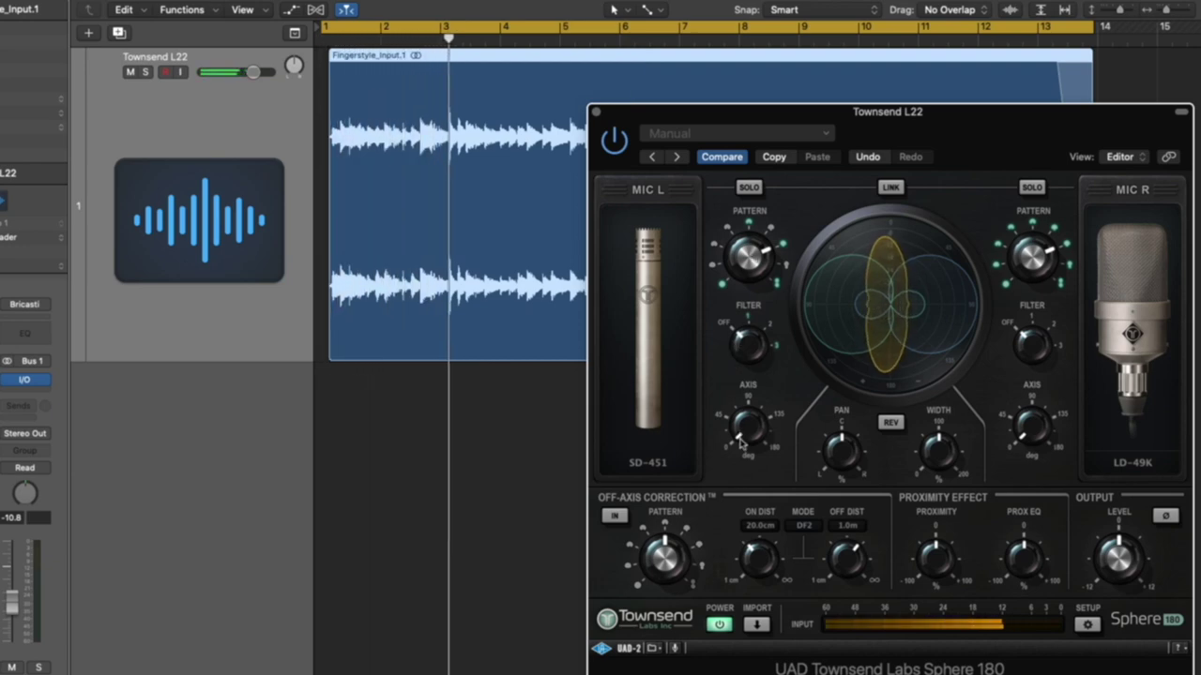
pyautogui.press('space')
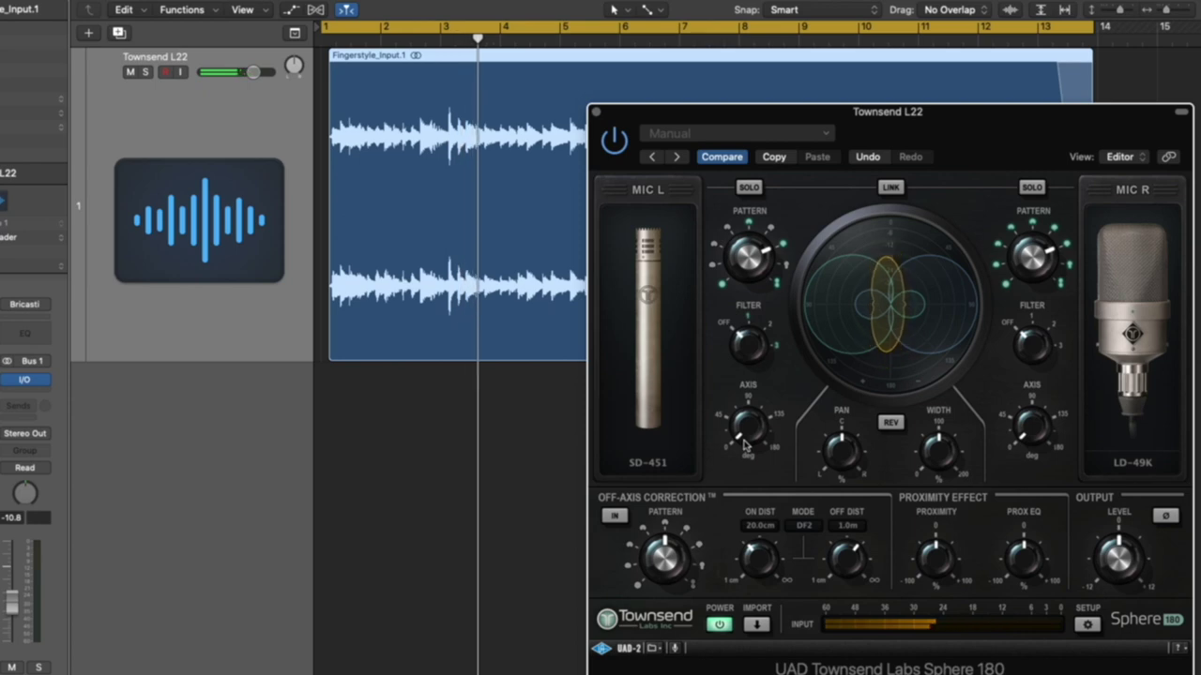
pyautogui.click(614, 516)
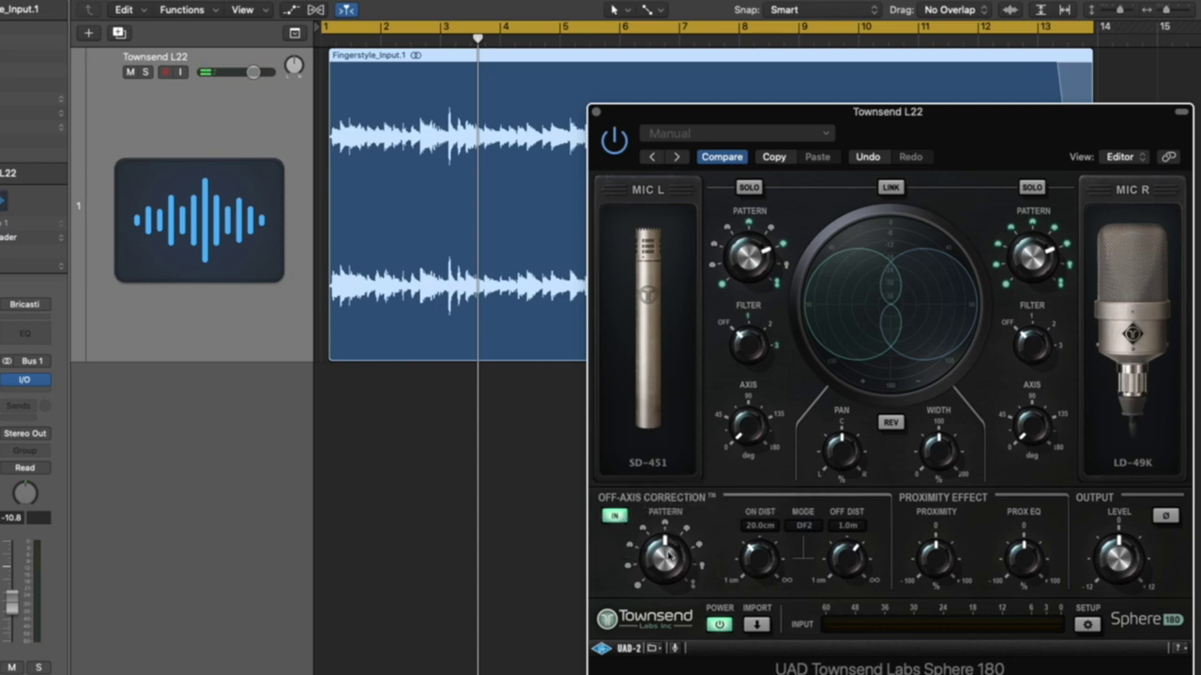
# Step: Set the off-axis correction pattern to Cardioid and raise the on-axis distance toward 1.3 m
pyautogui.moveTo(668, 555); pyautogui.dragTo(668, 544)
pyautogui.moveTo(665, 552); pyautogui.dragTo(668, 557)
pyautogui.click(665, 553)
pyautogui.moveTo(766, 539); pyautogui.dragTo(756, 506)
# Step: While playing, sweep on-axis distance through infinity, 73 cm, 25 cm and 2.4 cm, settling on 1.6 cm
pyautogui.press('space')
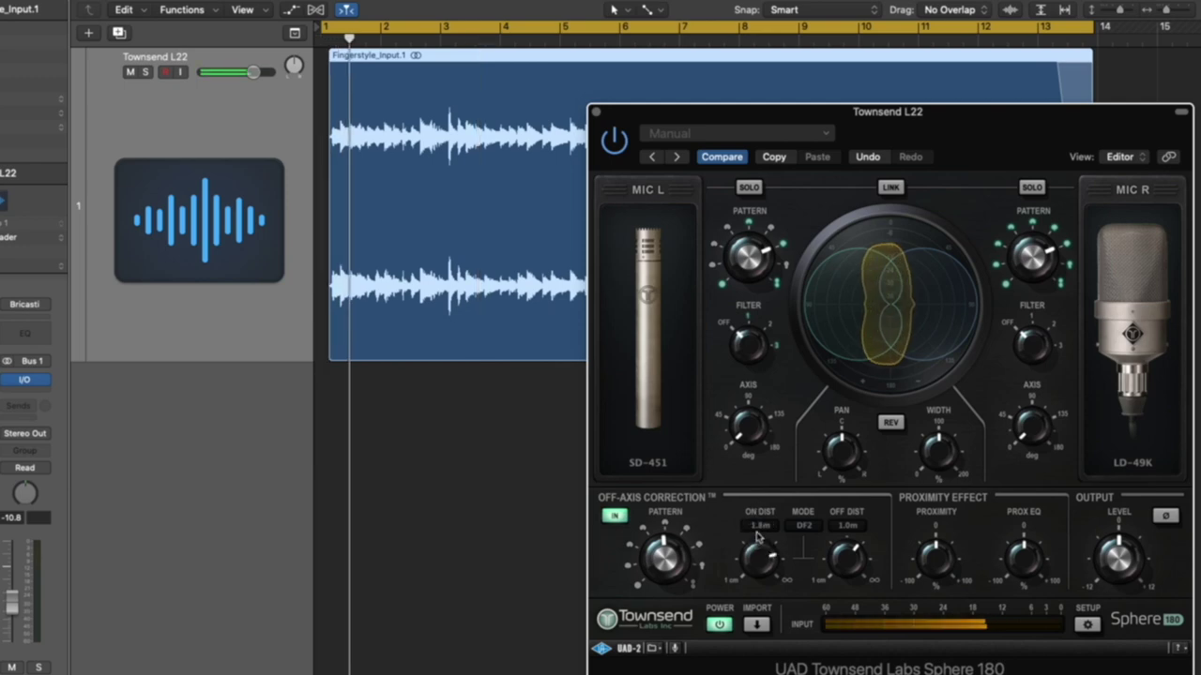
pyautogui.moveTo(756, 507); pyautogui.dragTo(758, 487)
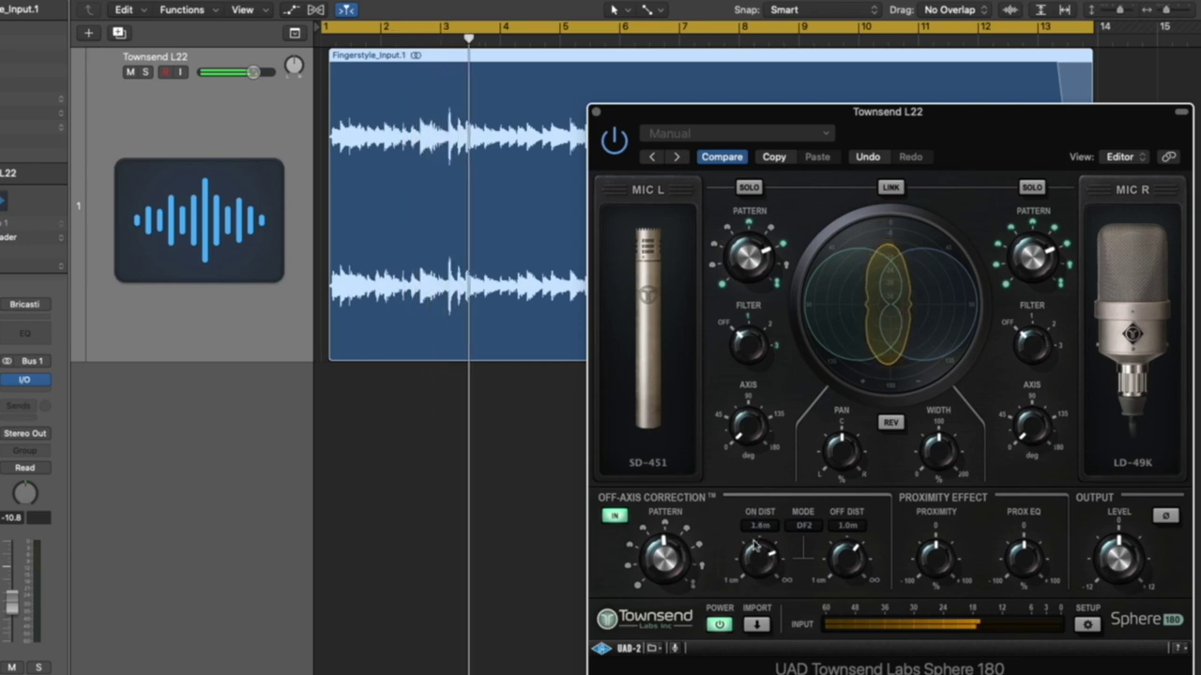
pyautogui.moveTo(759, 557); pyautogui.dragTo(747, 669)
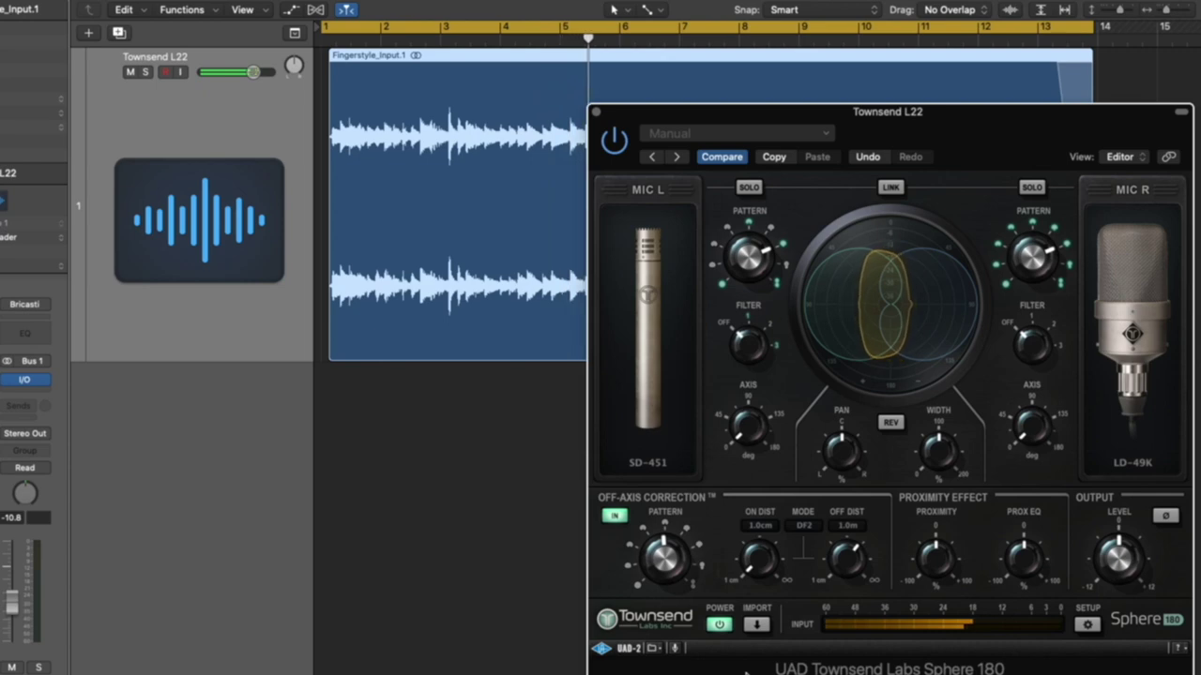
pyautogui.moveTo(748, 656); pyautogui.dragTo(771, 550)
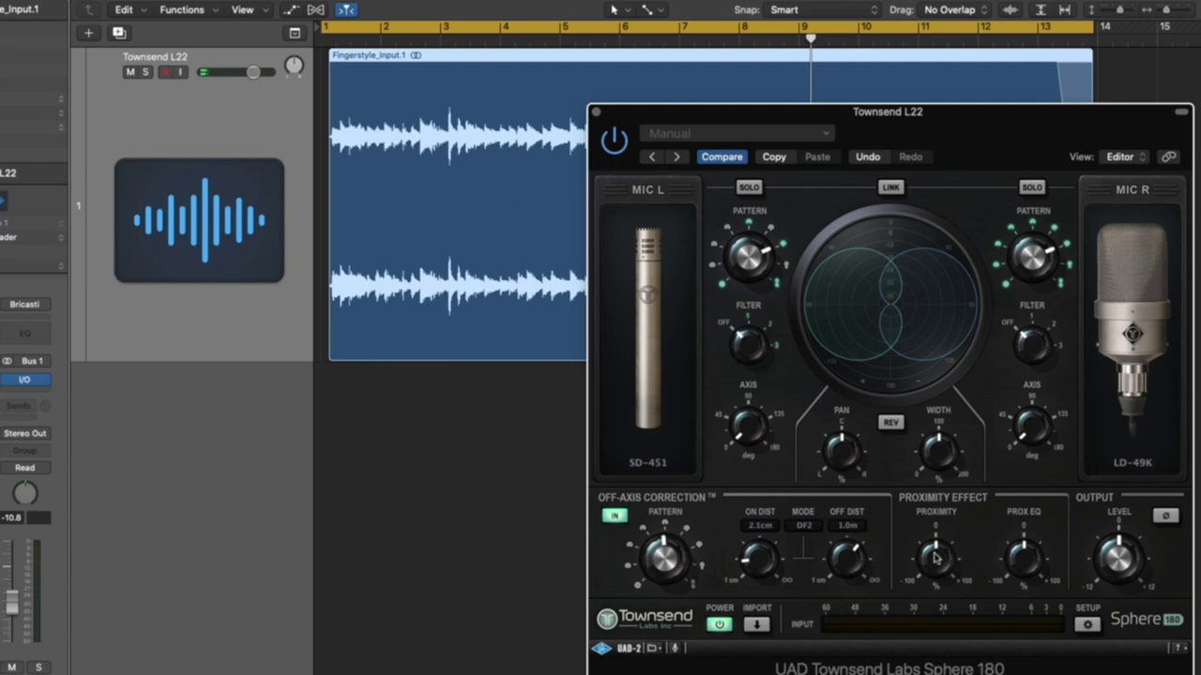
pyautogui.press('space')
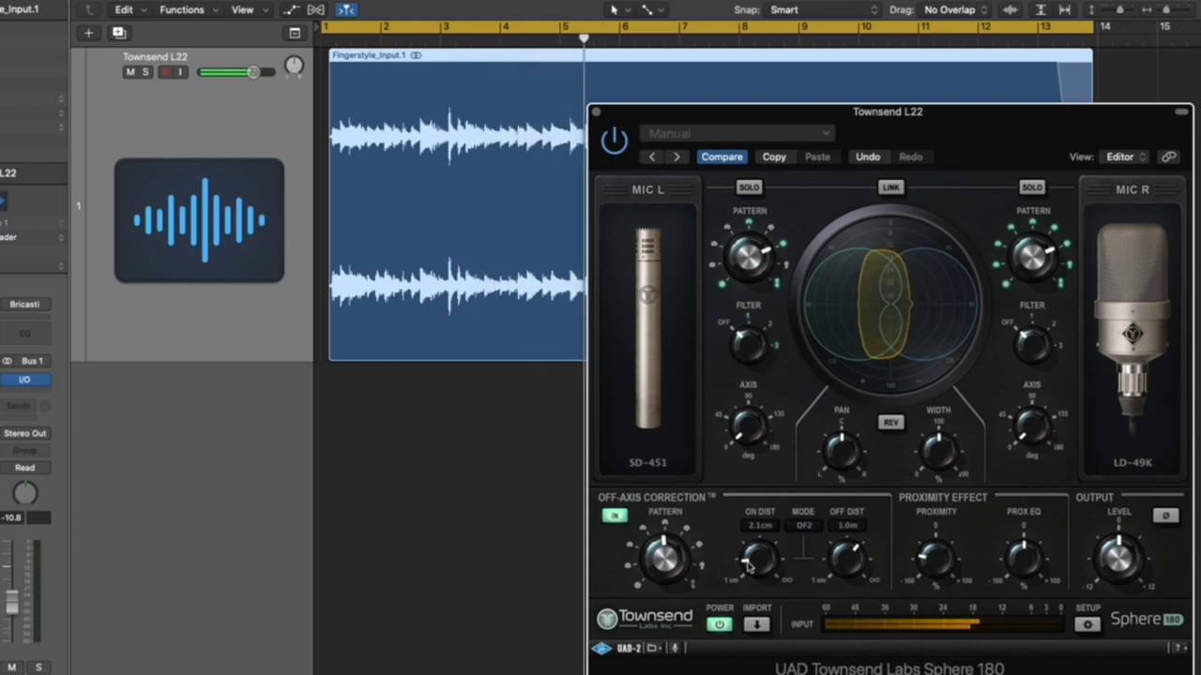
pyautogui.moveTo(748, 568)
pyautogui.mouseDown()
pyautogui.moveTo(754, 537)
pyautogui.moveTo(748, 589)
pyautogui.mouseUp()
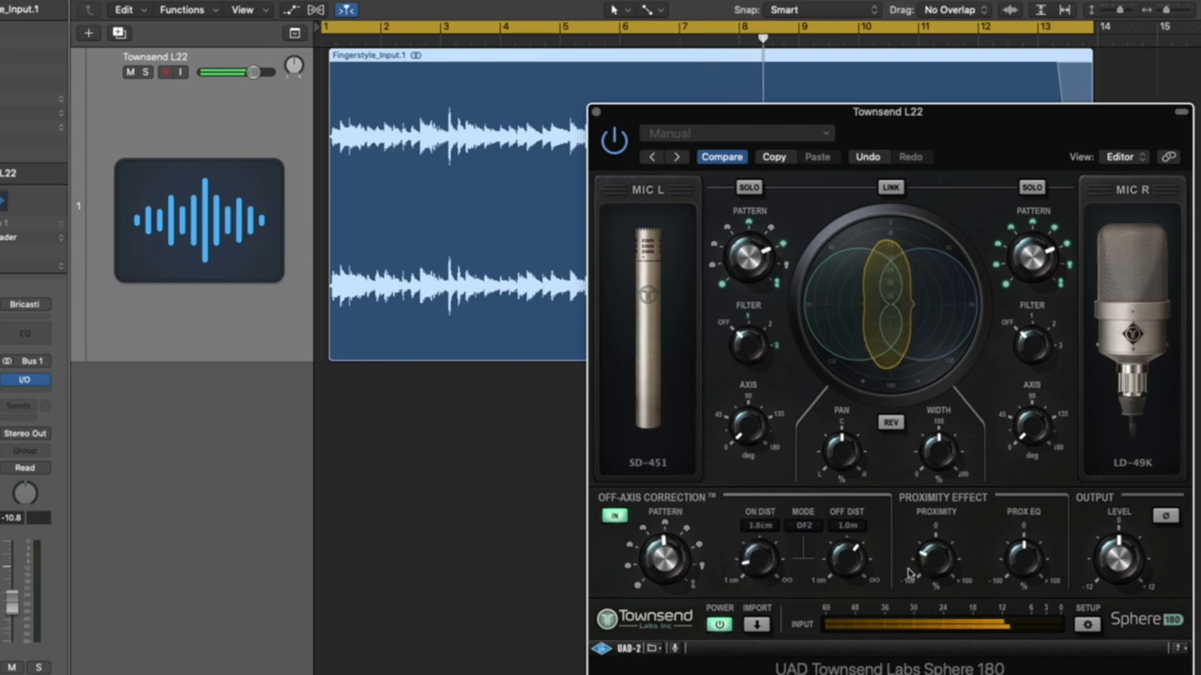
pyautogui.moveTo(927, 561); pyautogui.dragTo(925, 583)
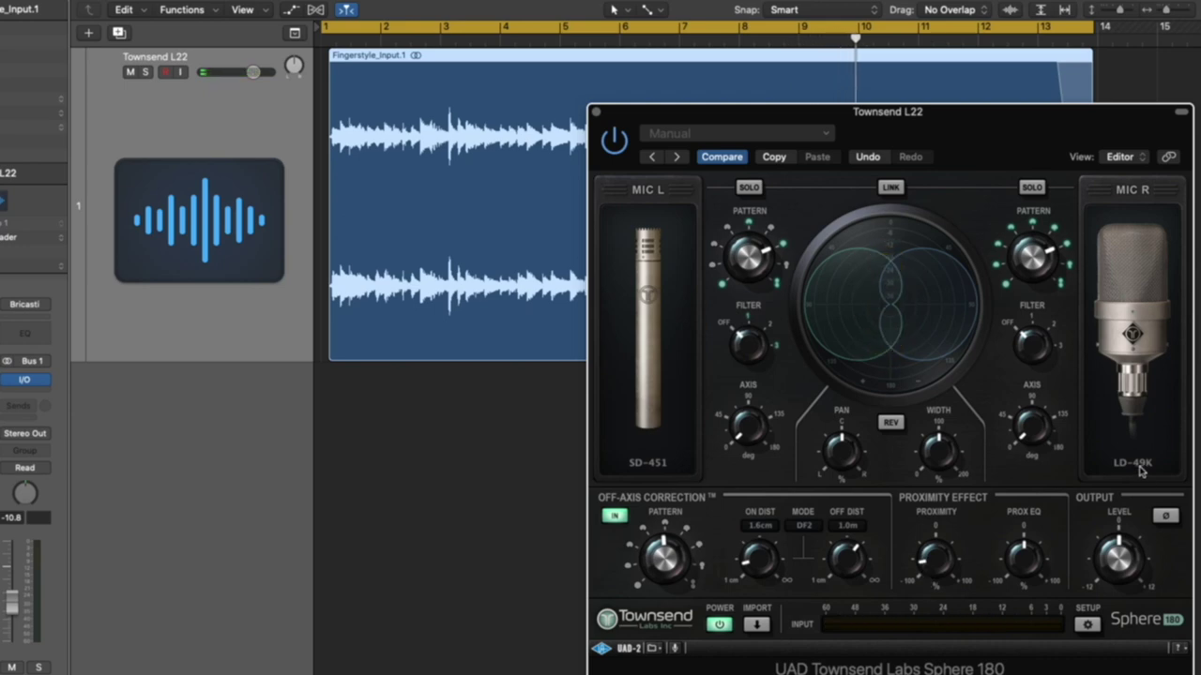
pyautogui.click(1132, 464)
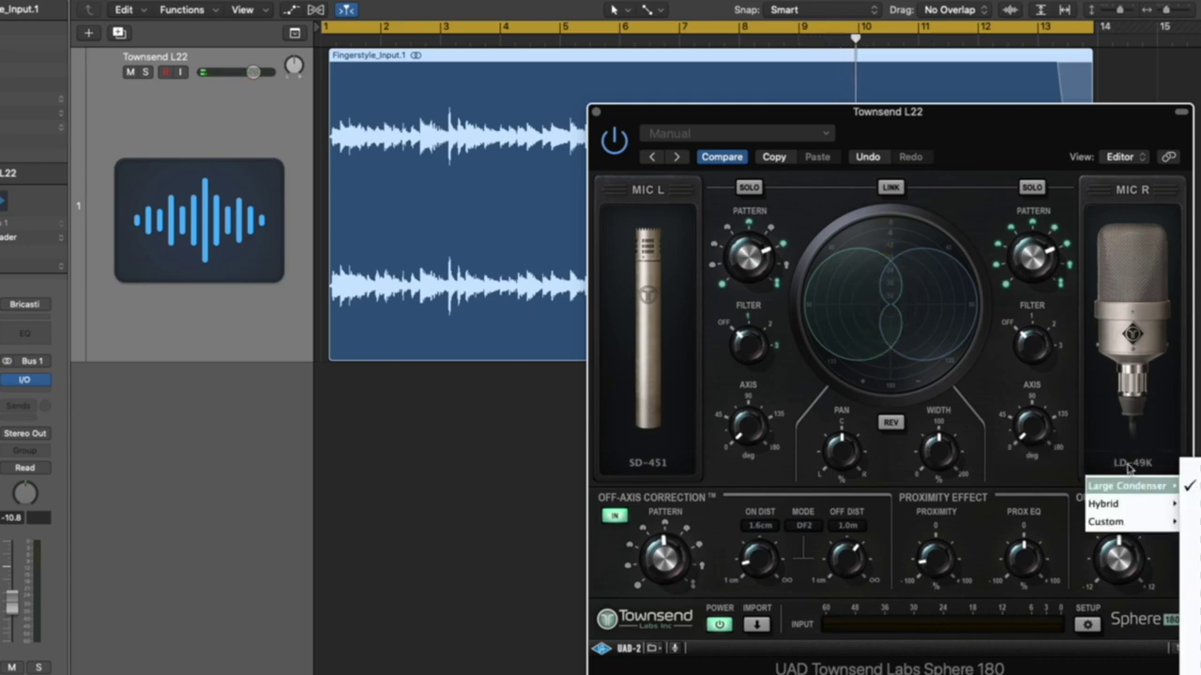
# Step: Make the right mic an RB-77DX Umber, with 12.2 cm on-axis distance and Super Card correction
pyautogui.click(1191, 497)
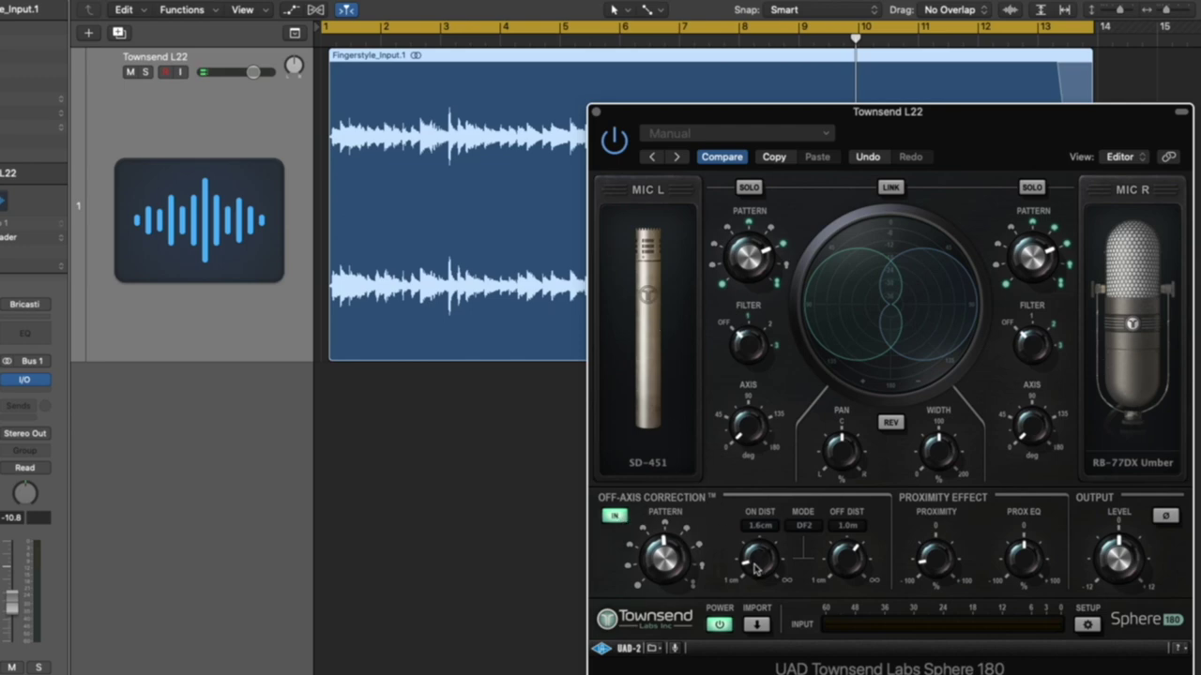
pyautogui.press('space')
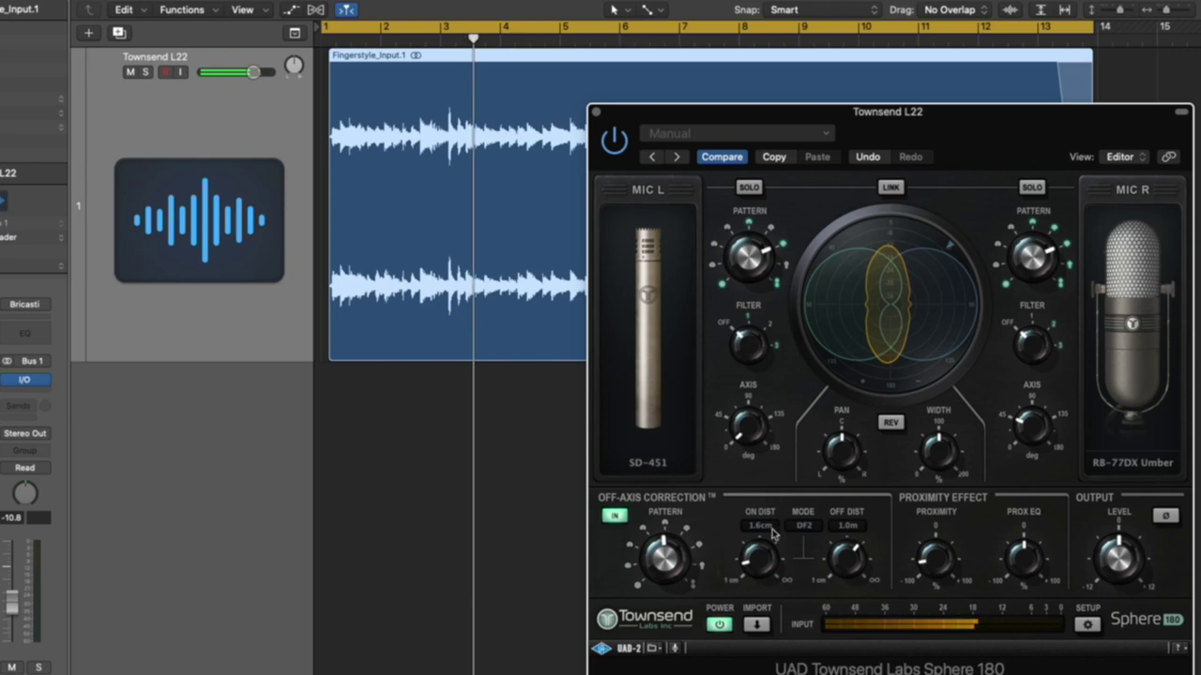
pyautogui.moveTo(773, 533); pyautogui.dragTo(750, 532)
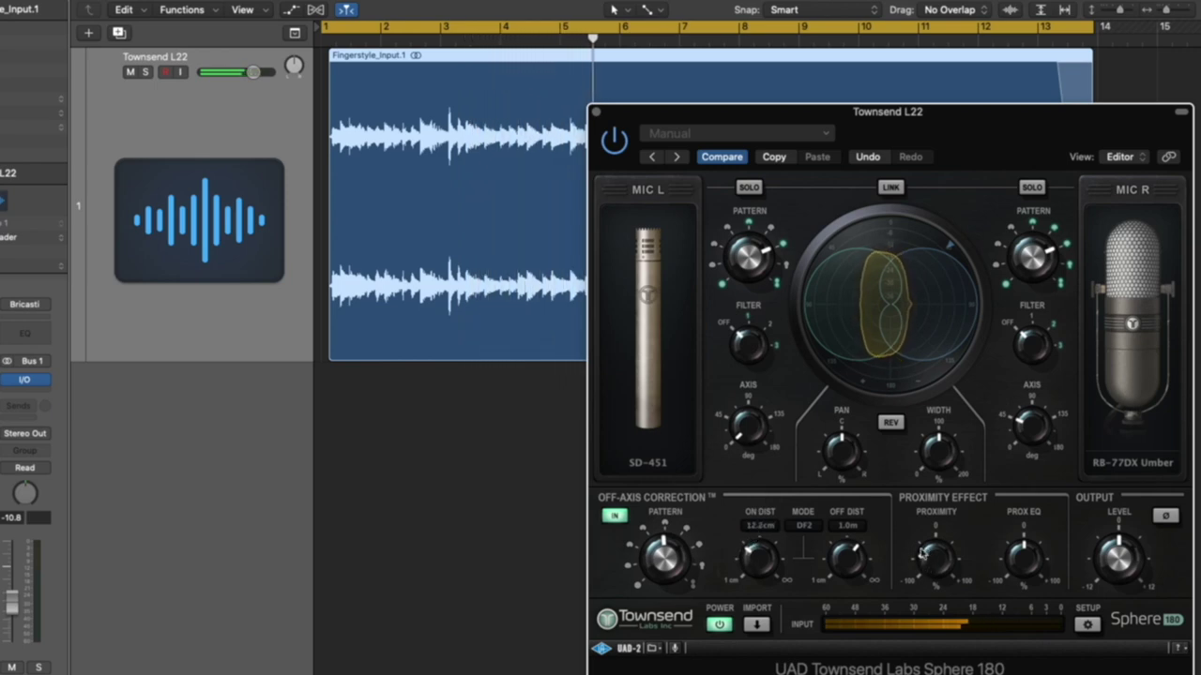
pyautogui.moveTo(668, 542)
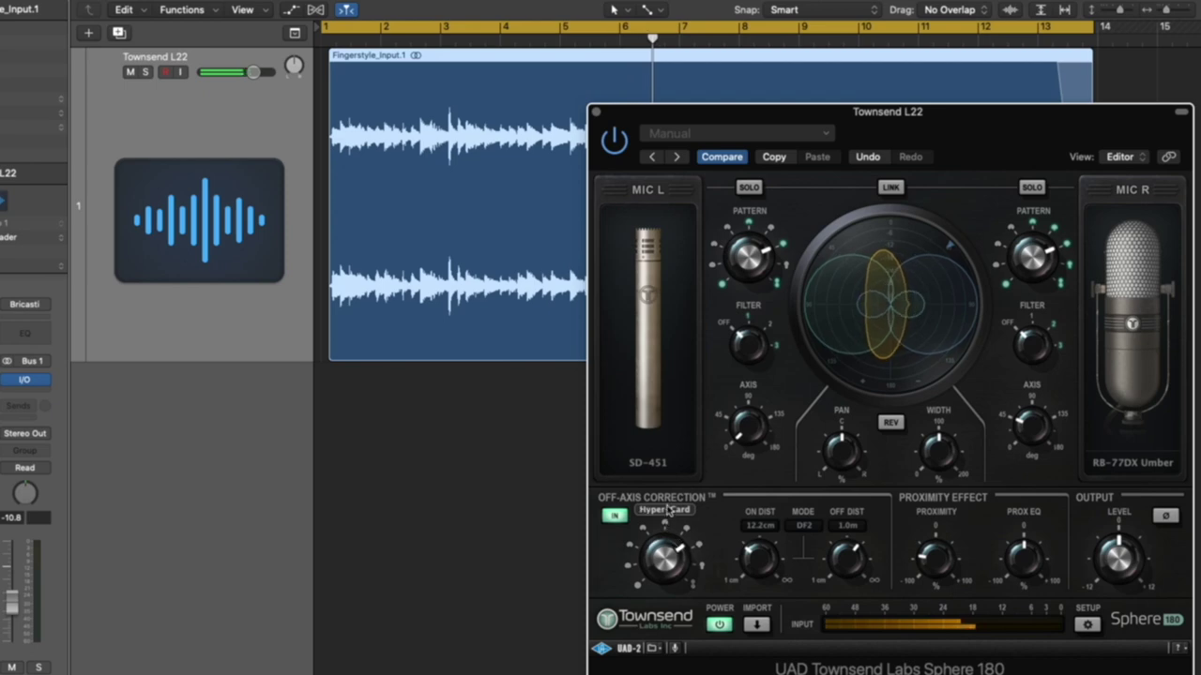
pyautogui.moveTo(668, 511); pyautogui.dragTo(668, 514)
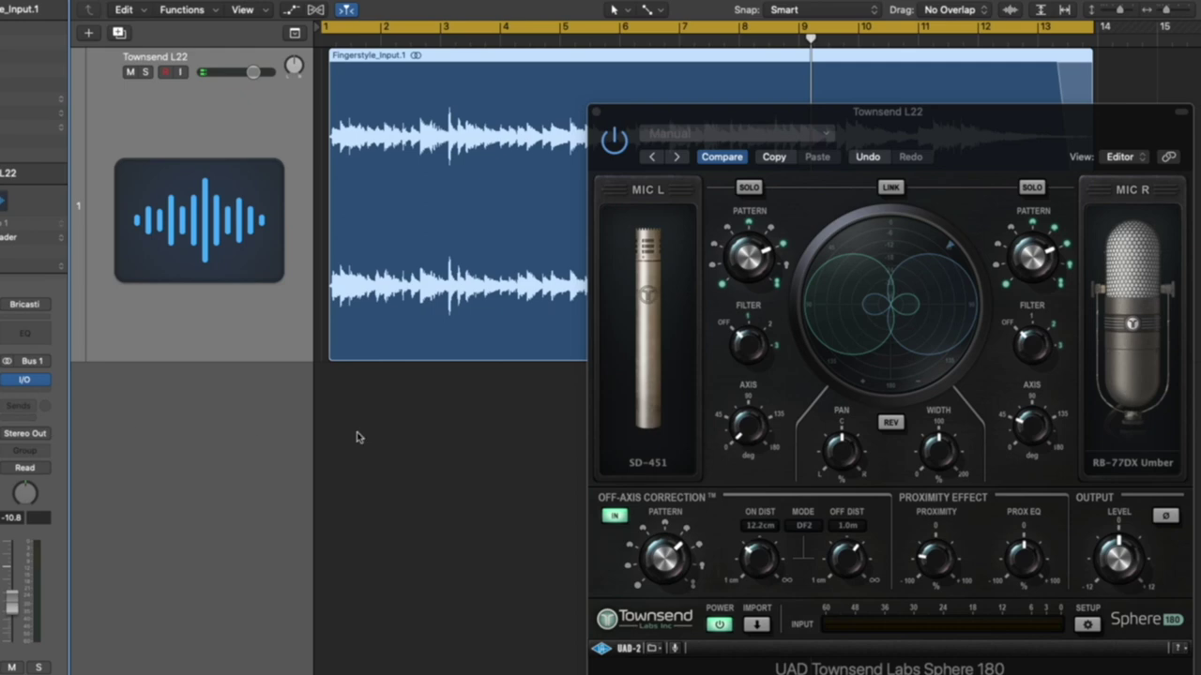
# Step: Replay from the start, drop the guitar track to -13.6 dB, and turn up the Sphere's Width
pyautogui.click(666, 557)
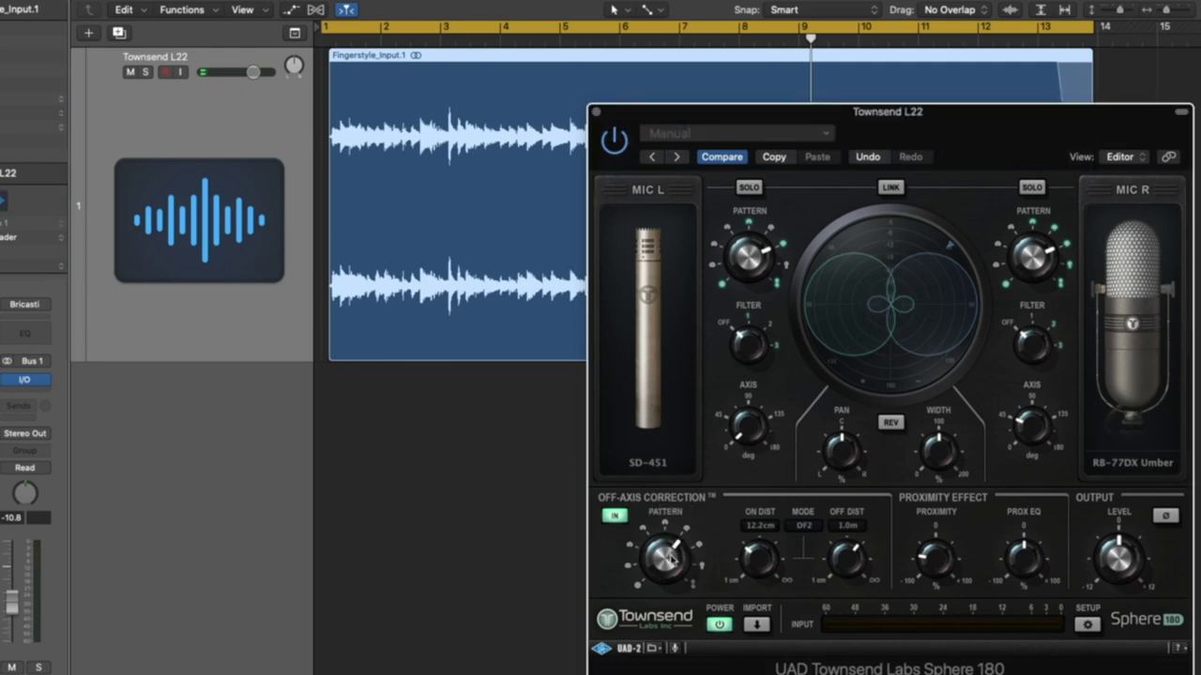
pyautogui.press('Return')
pyautogui.press('space')
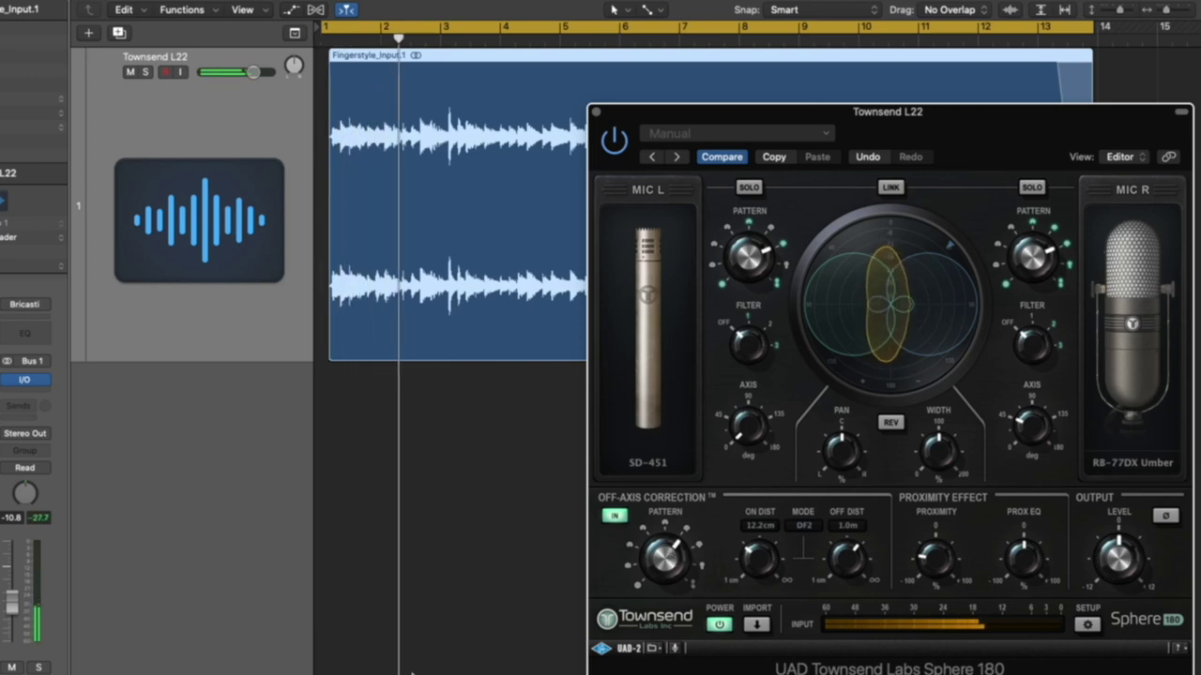
pyautogui.moveTo(15, 608); pyautogui.dragTo(15, 616)
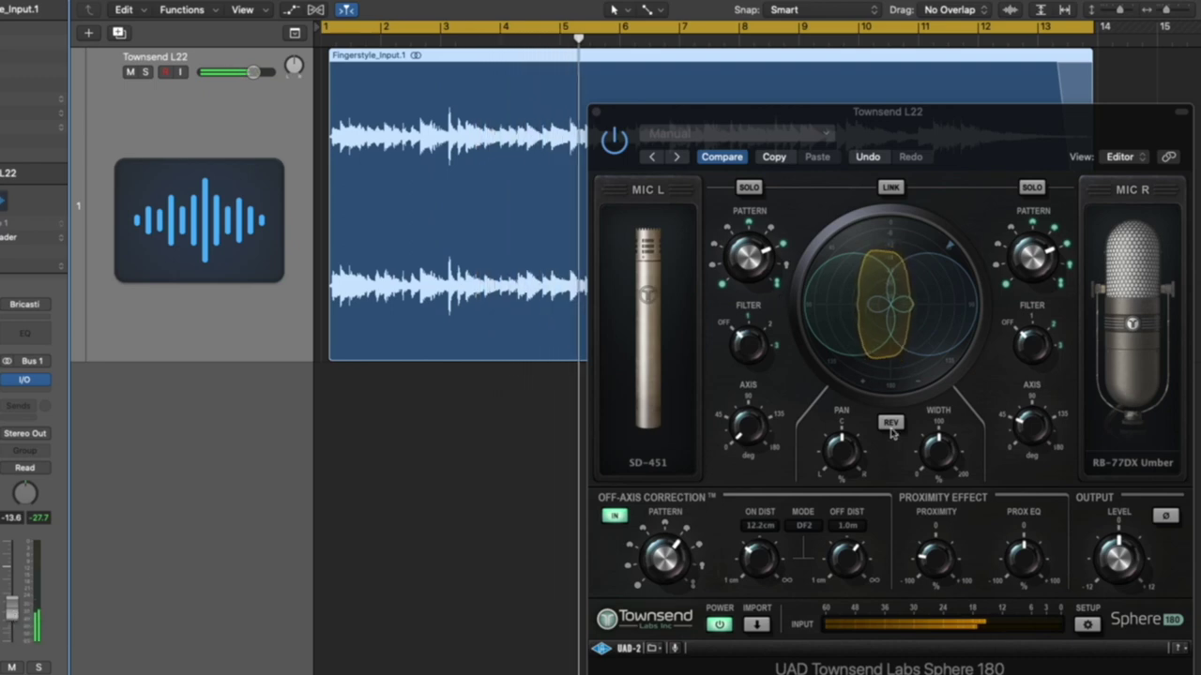
pyautogui.moveTo(927, 452); pyautogui.dragTo(926, 429)
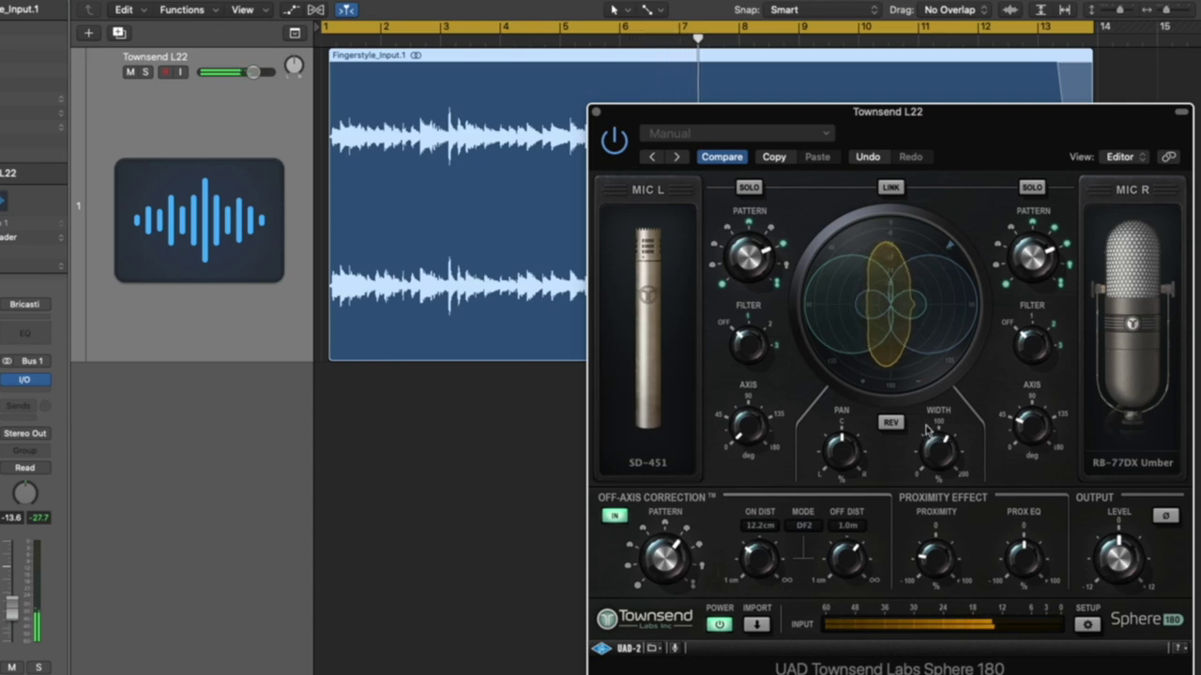